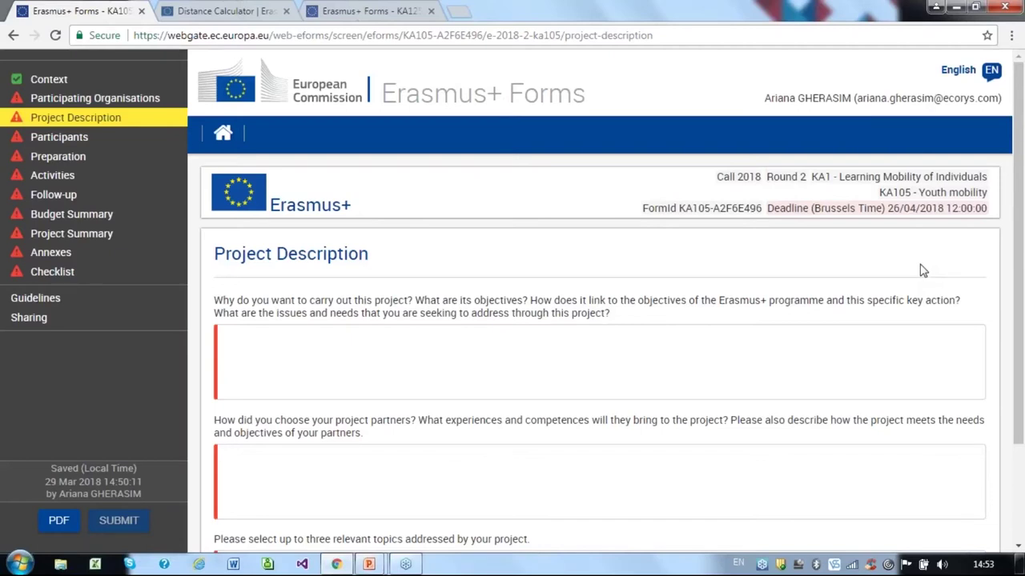
- Tick Social dialogue, Economic and financial affairs, and Youth (Participation, Youth Work, Youth Policy) as project topics
scroll(910, 308, "down", 2)
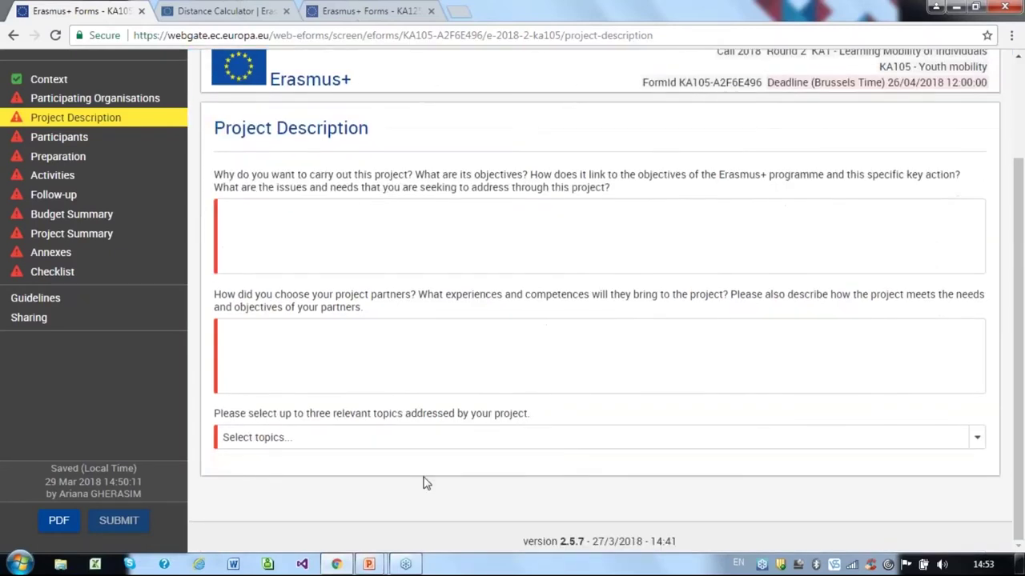
left_click(980, 442)
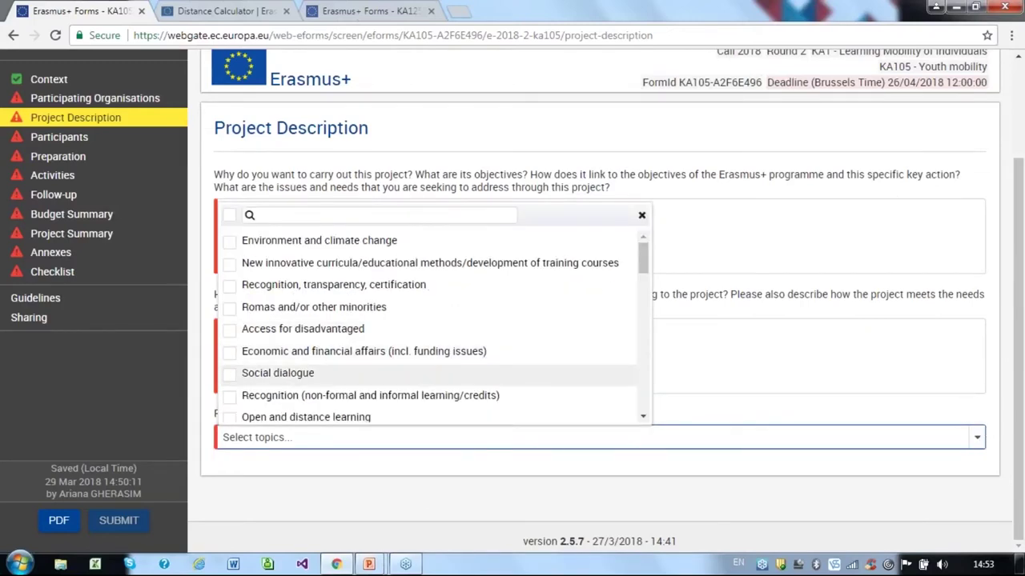
left_click(278, 373)
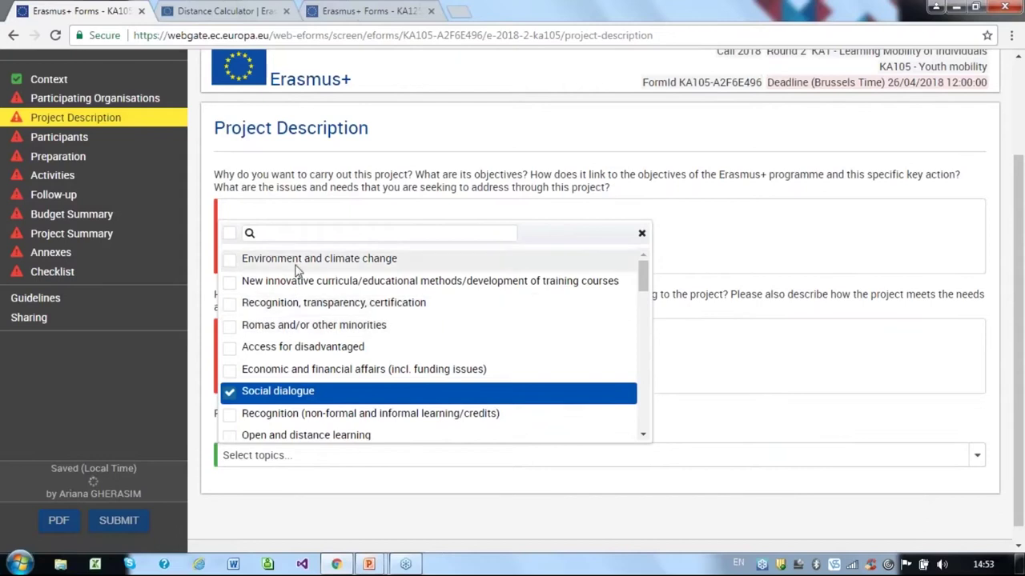
scroll(270, 300, "down", 5)
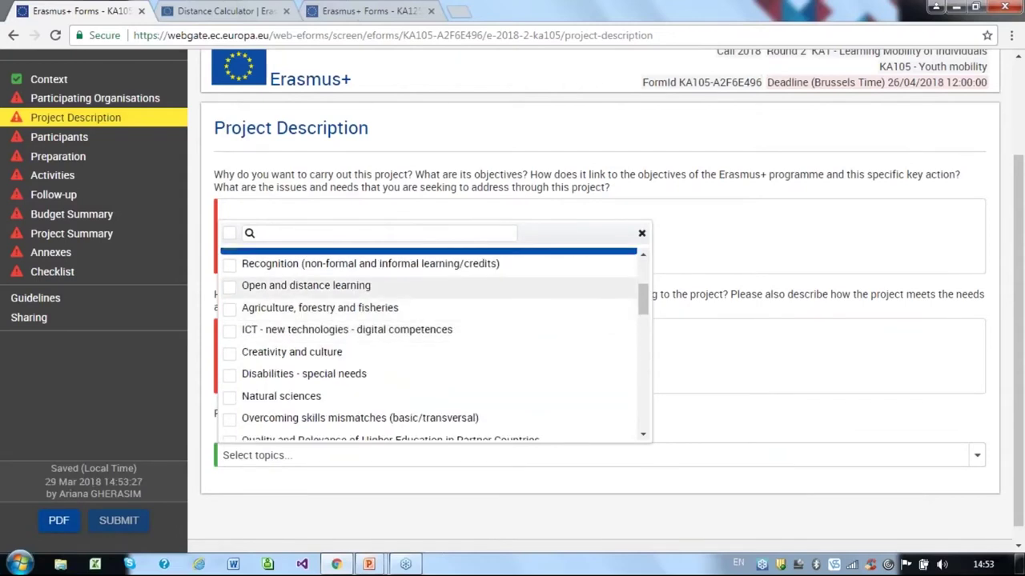
scroll(229, 293, "up", 3)
left_click(231, 296)
scroll(236, 327, "down", 4)
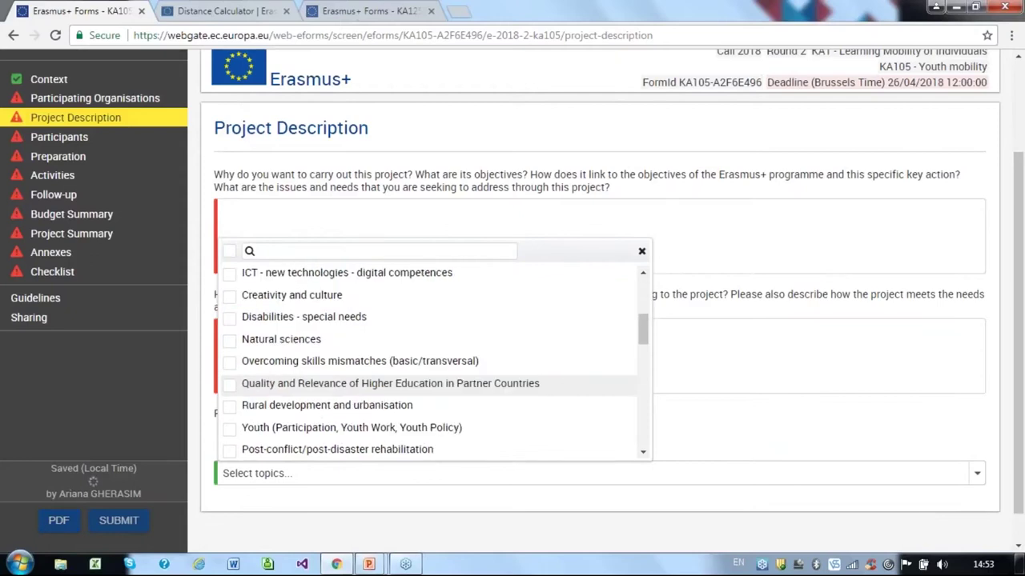
left_click(235, 320)
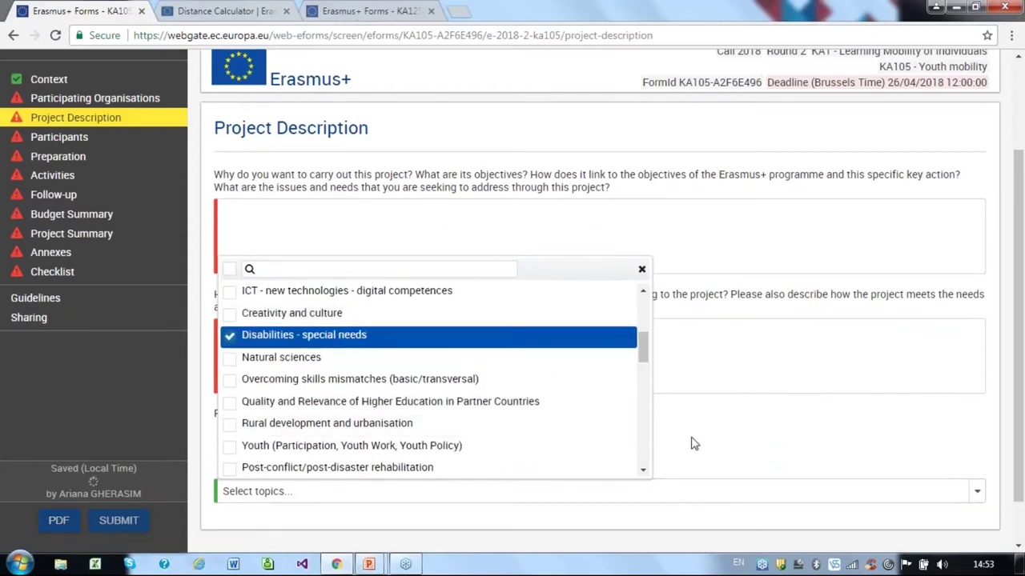
left_click(230, 337)
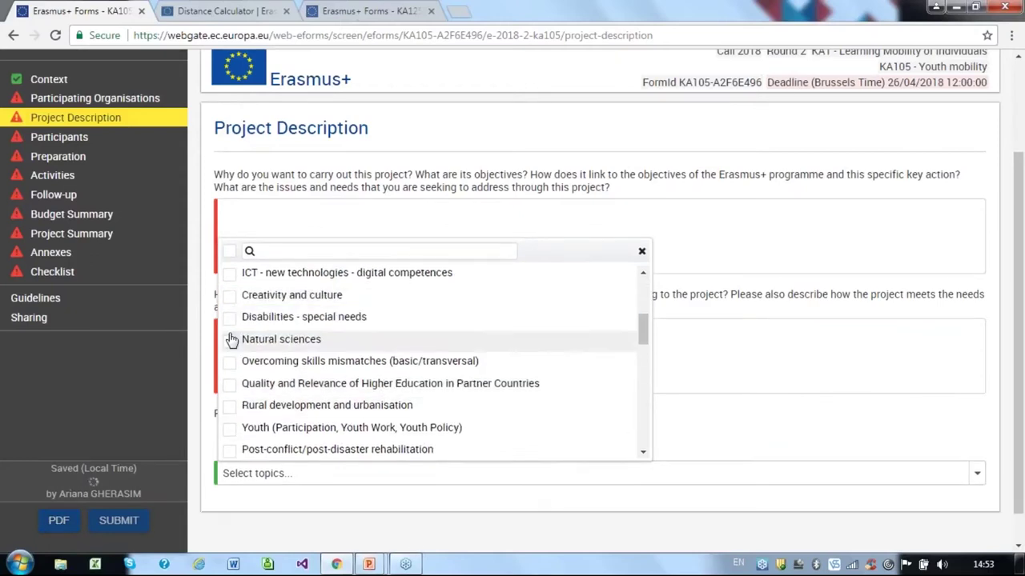
left_click(231, 432)
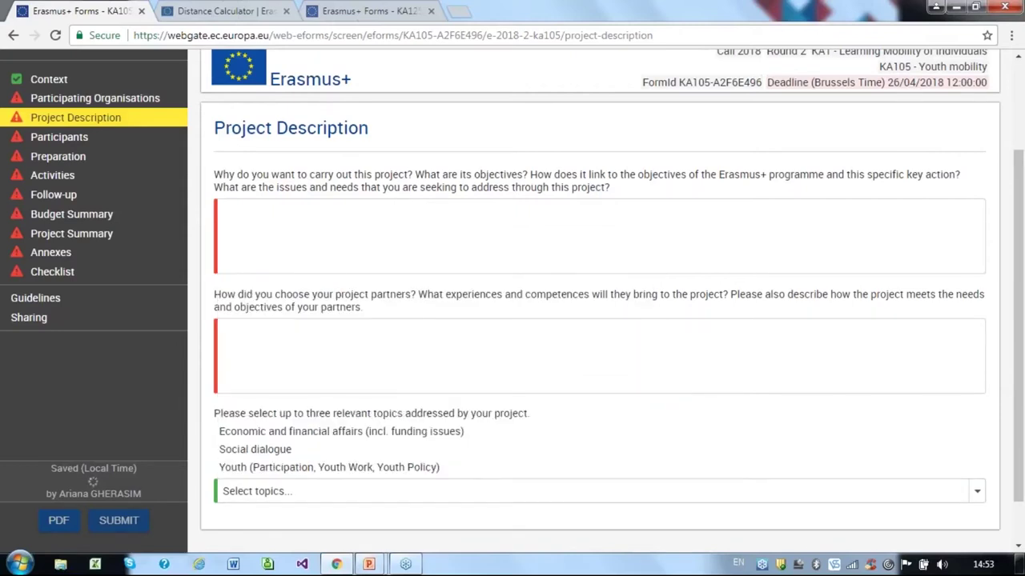
left_click_drag(448, 469, 215, 442)
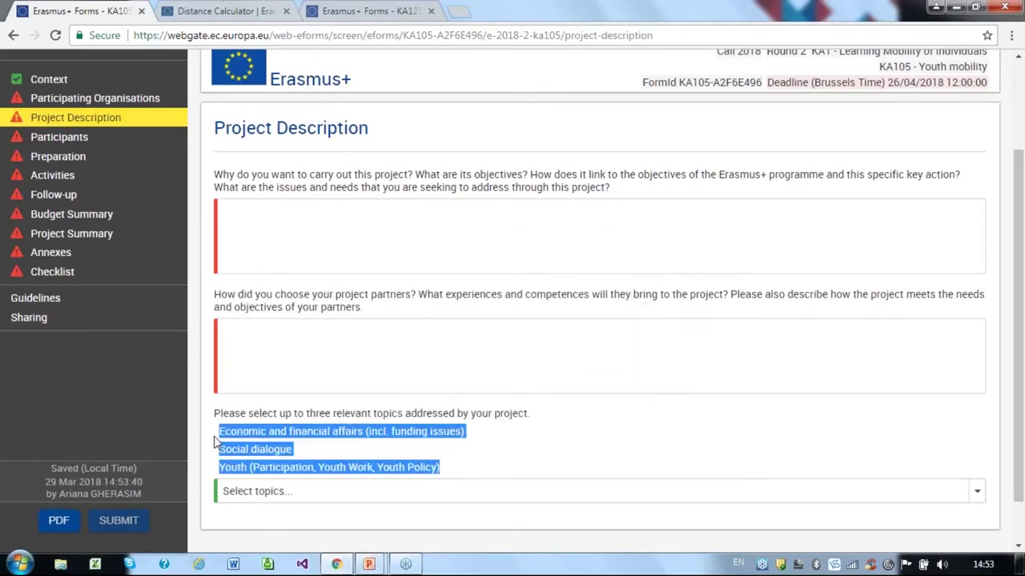
- Go to the Participants section and scroll through the Participants' Profile questions
left_click(761, 437)
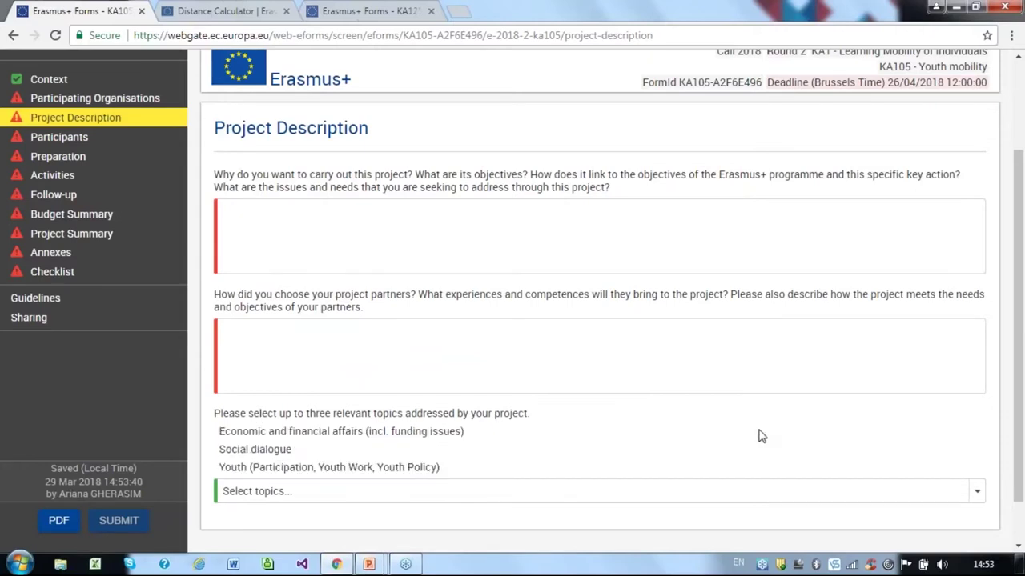
left_click(76, 144)
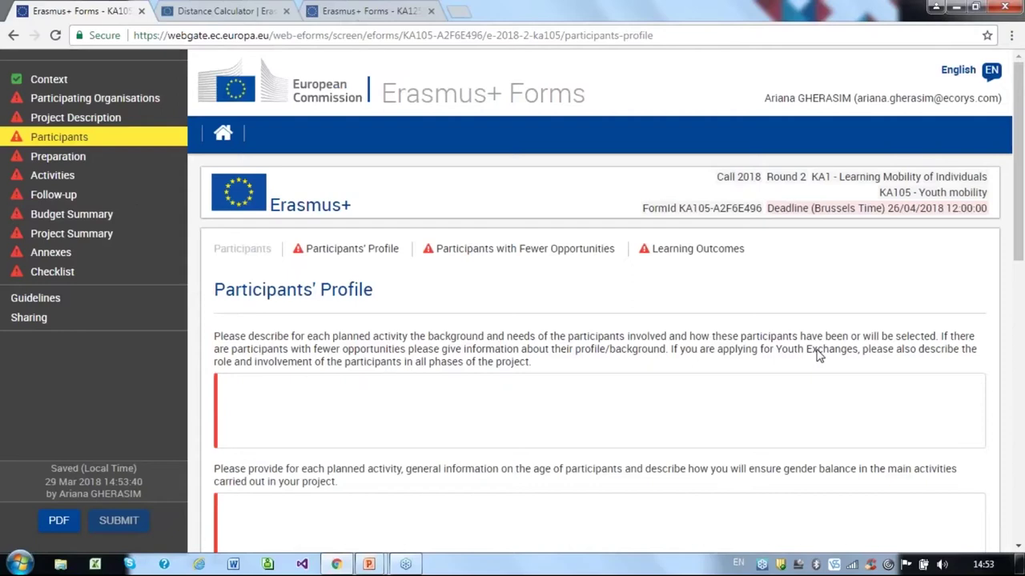
scroll(817, 356, "down", 2)
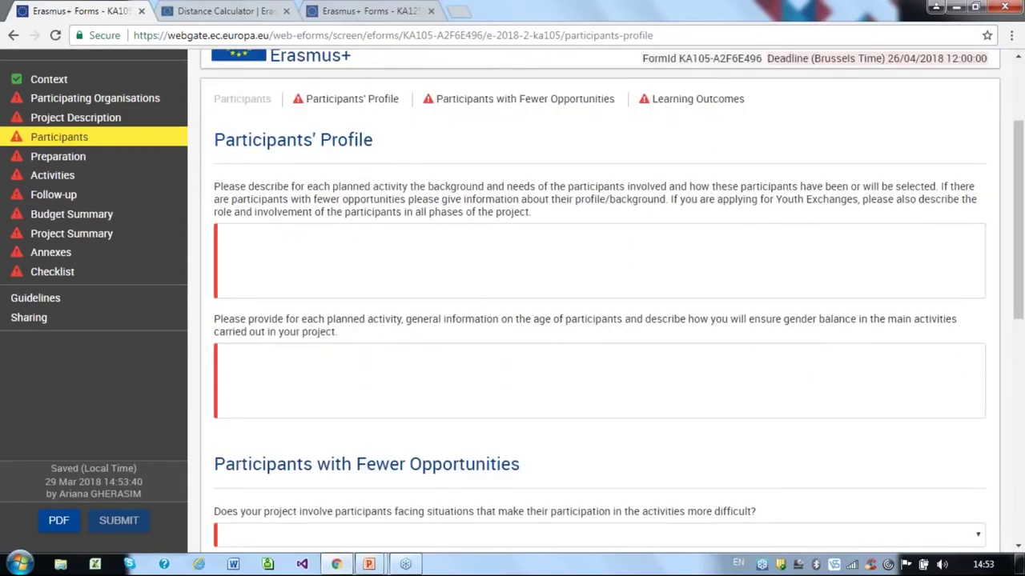
scroll(606, 299, "up", 1)
scroll(606, 300, "down", 4)
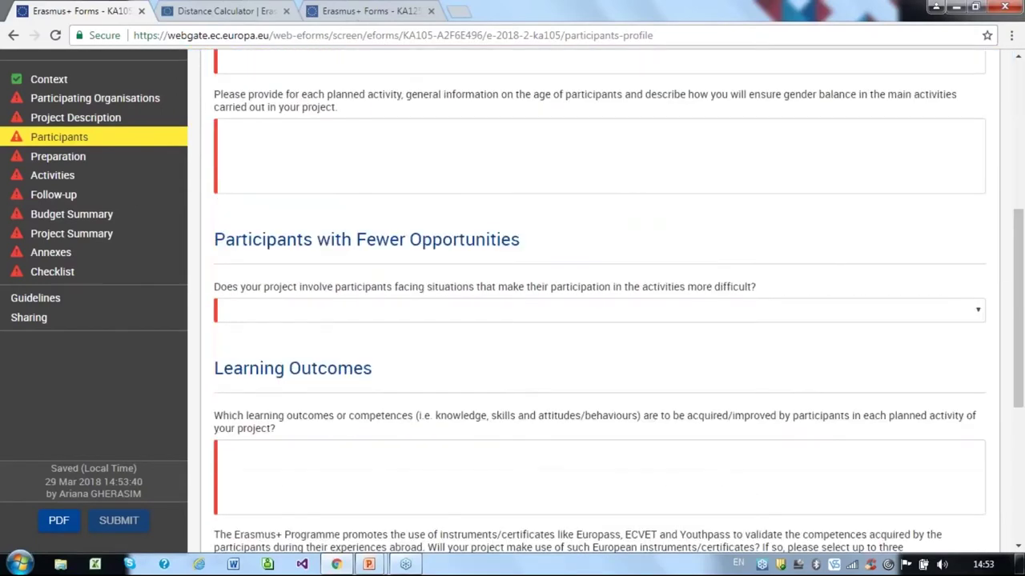
scroll(606, 299, "down", 5)
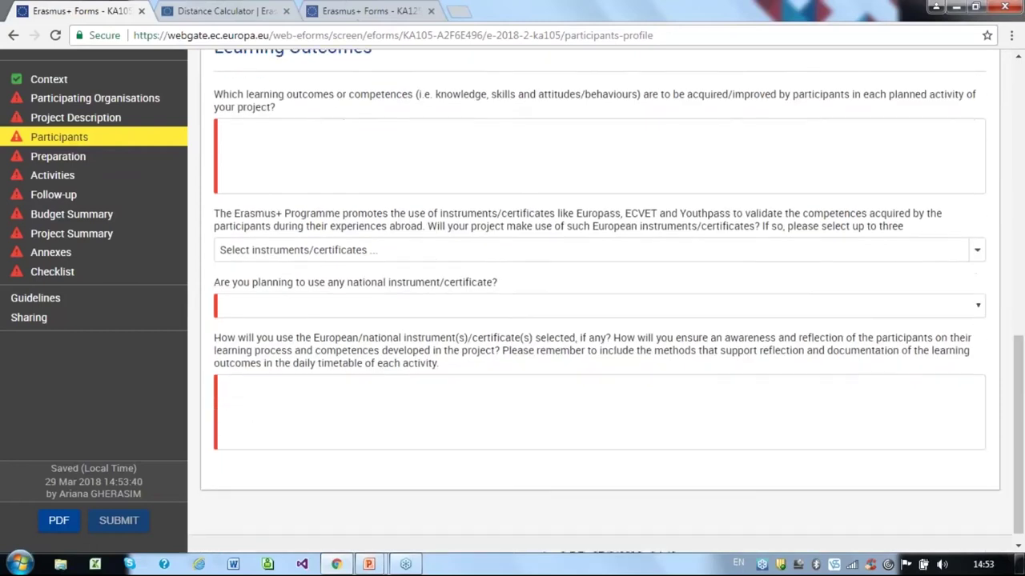
scroll(606, 299, "up", 8)
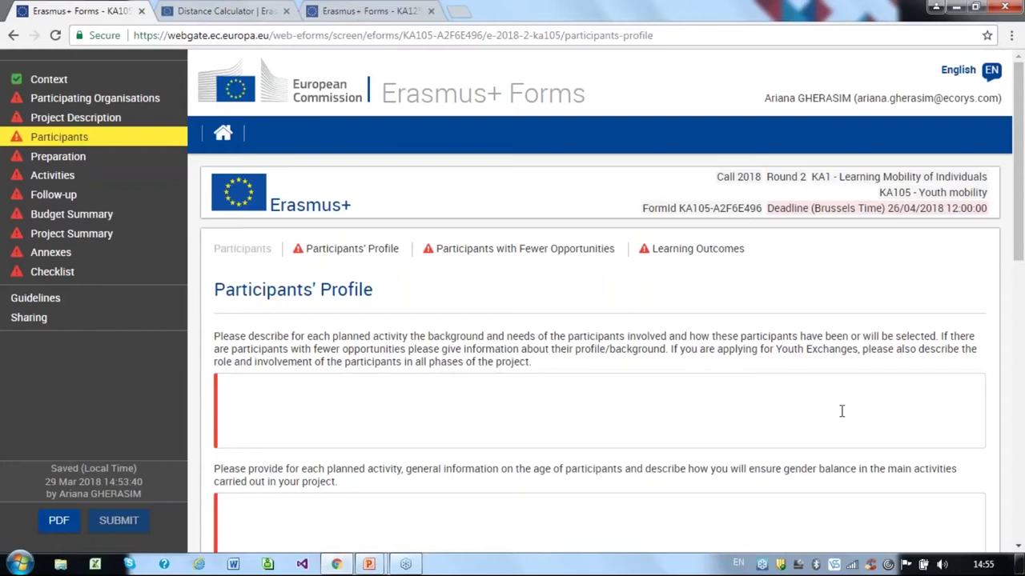
- Answer Yes to the fewer-opportunities participants question
scroll(946, 378, "down", 4)
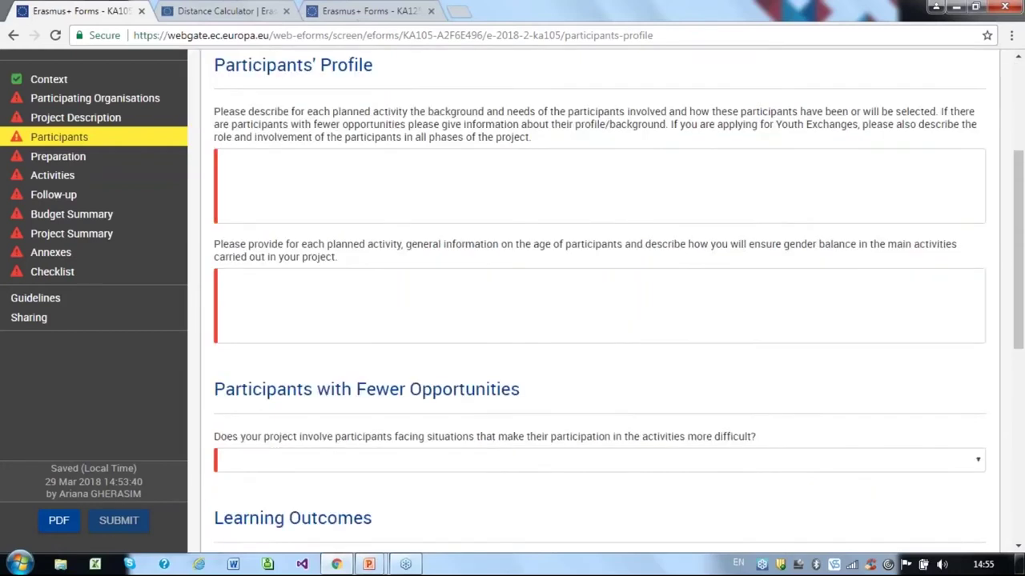
left_click(978, 388)
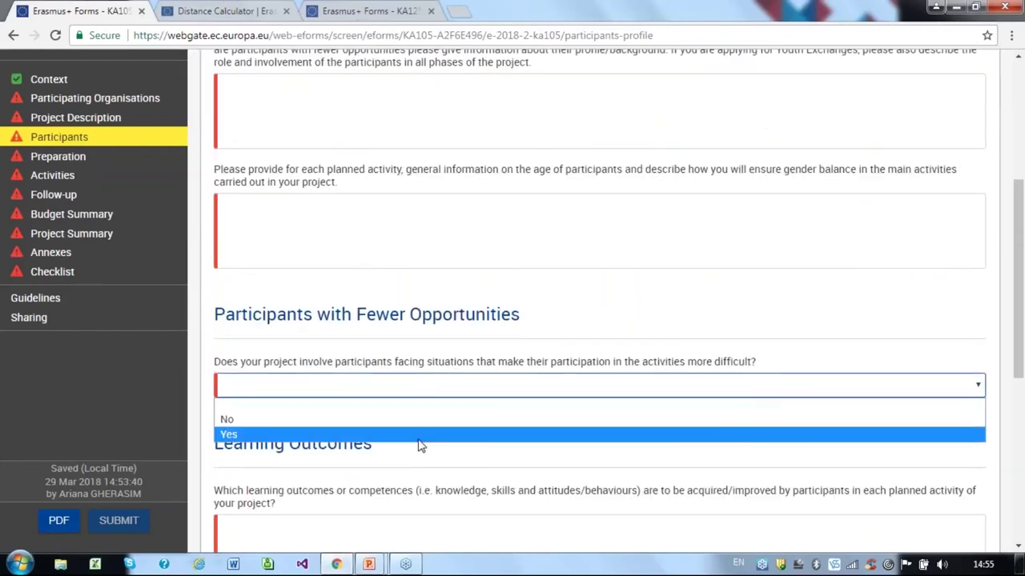
left_click(528, 433)
- Select Disability, Economic obstacles and Refugees as the situations participants face
scroll(528, 406, "down", 3)
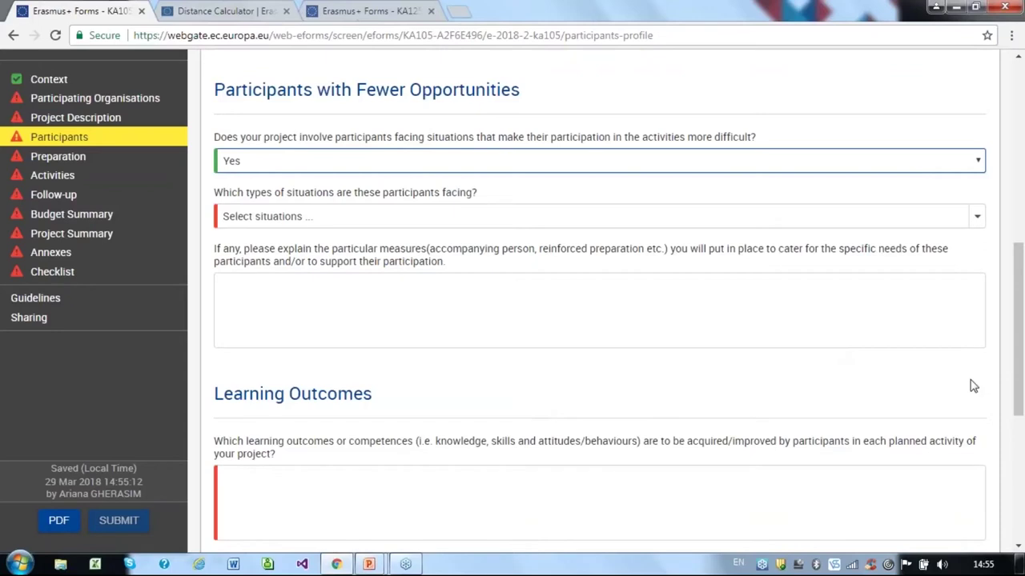
left_click(977, 217)
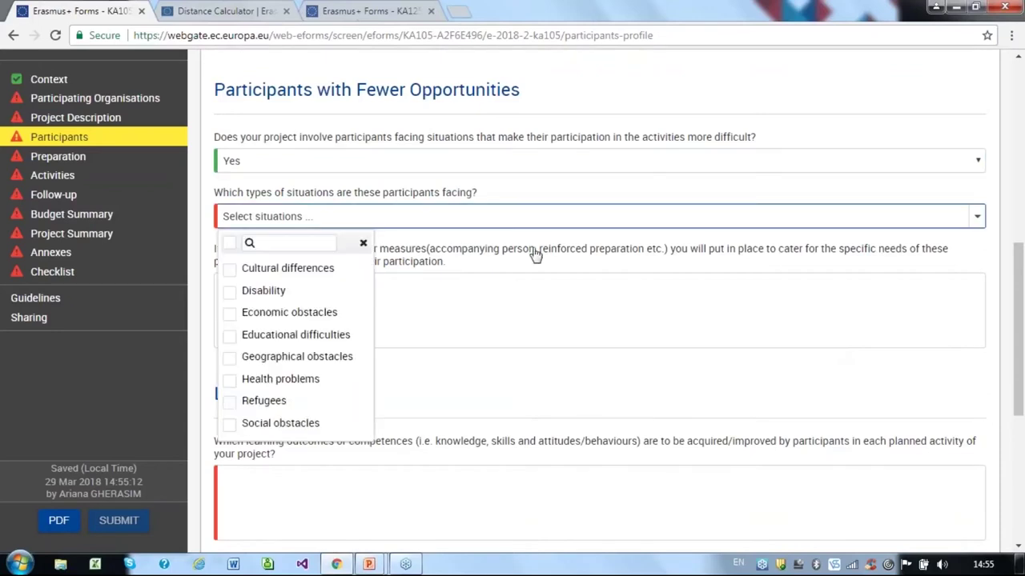
left_click(234, 298)
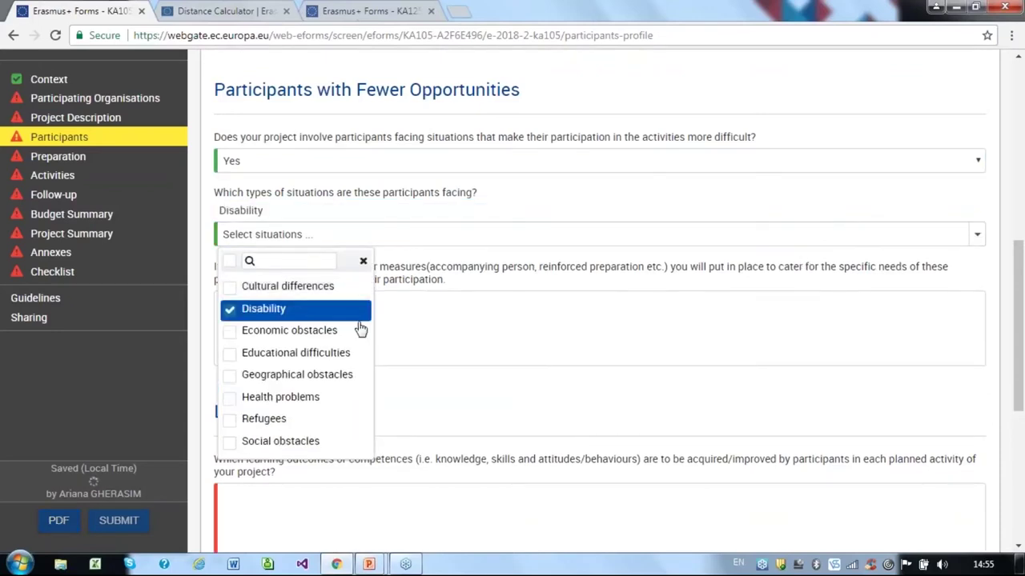
left_click(233, 339)
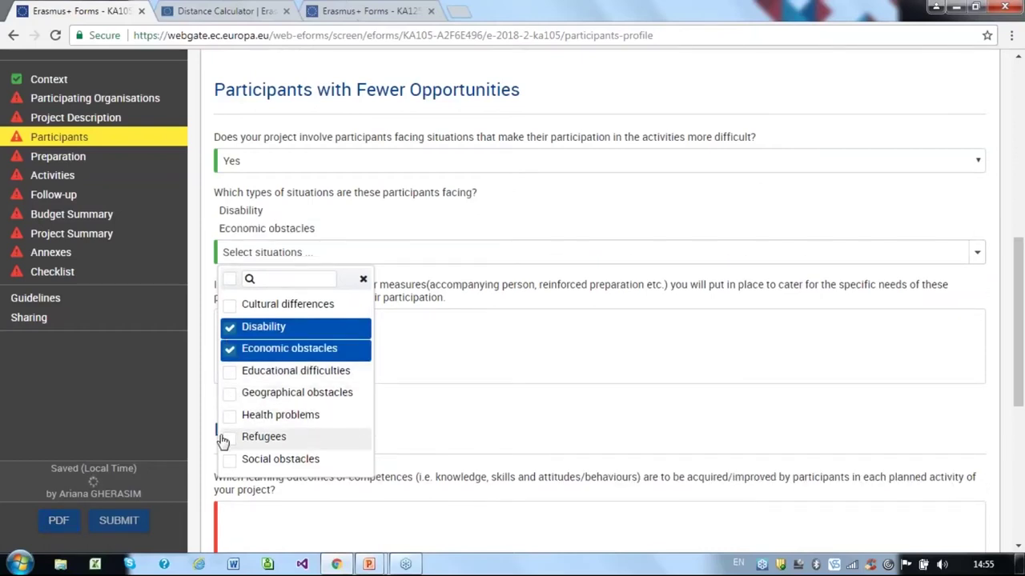
left_click(227, 438)
left_click(360, 239)
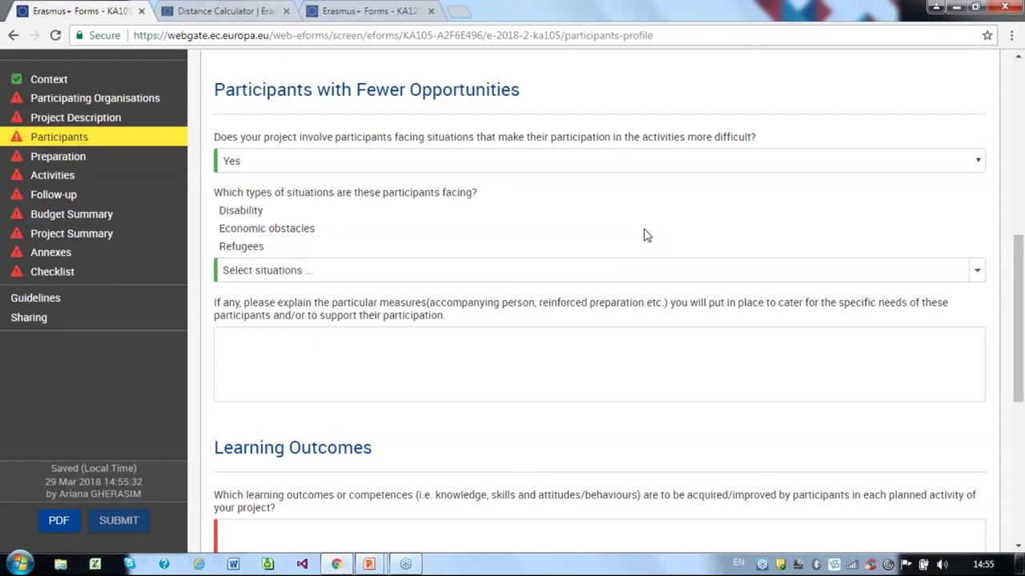
- Choose Youthpass Certificate as the European recognition instrument
scroll(647, 235, "down", 5)
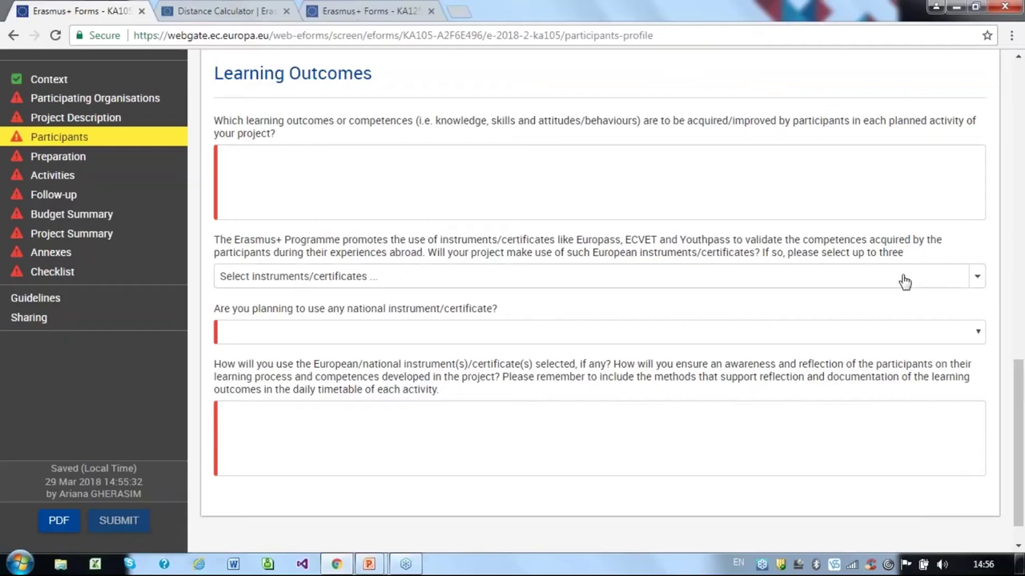
left_click(977, 280)
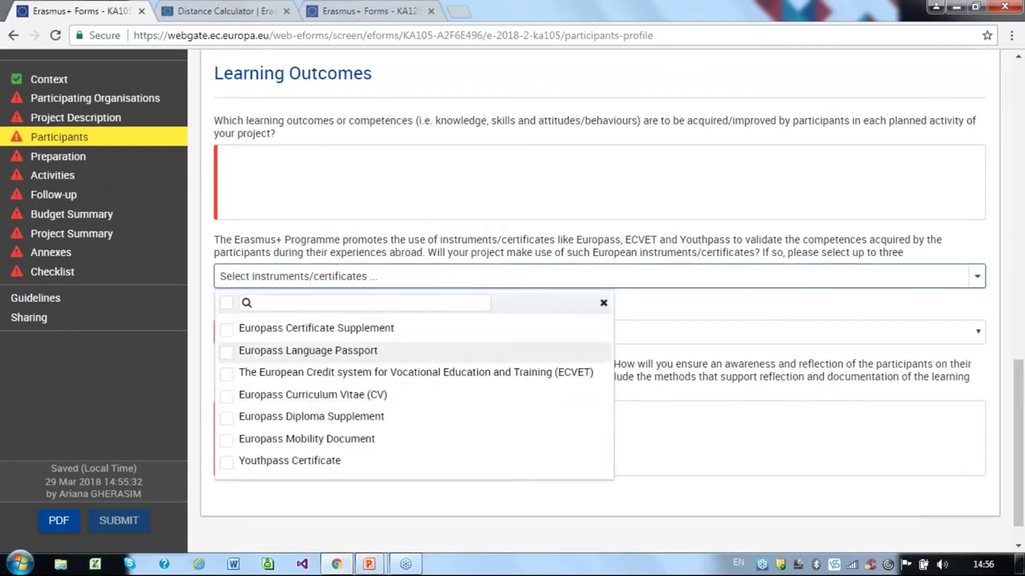
left_click(280, 462)
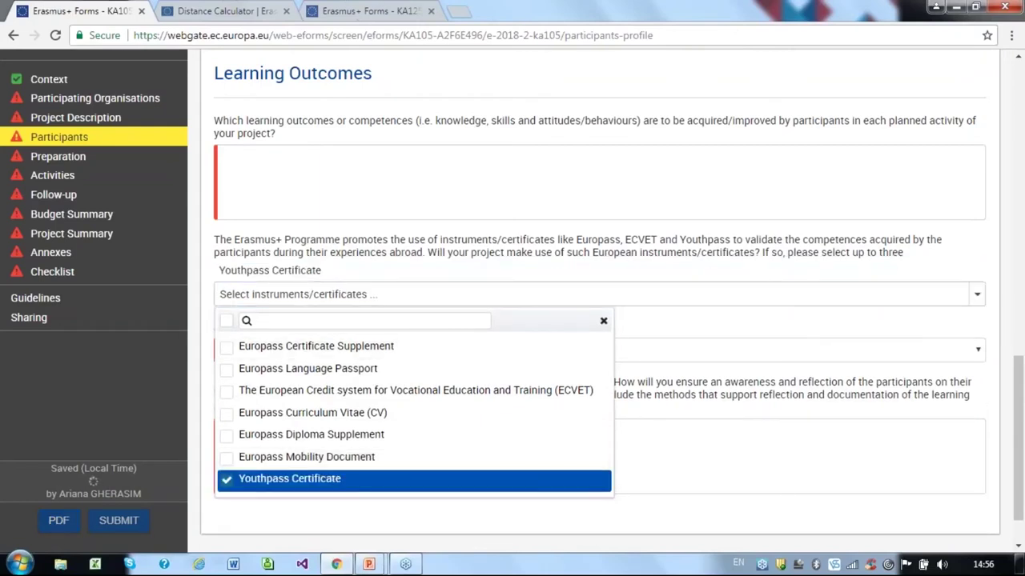
left_click(690, 332)
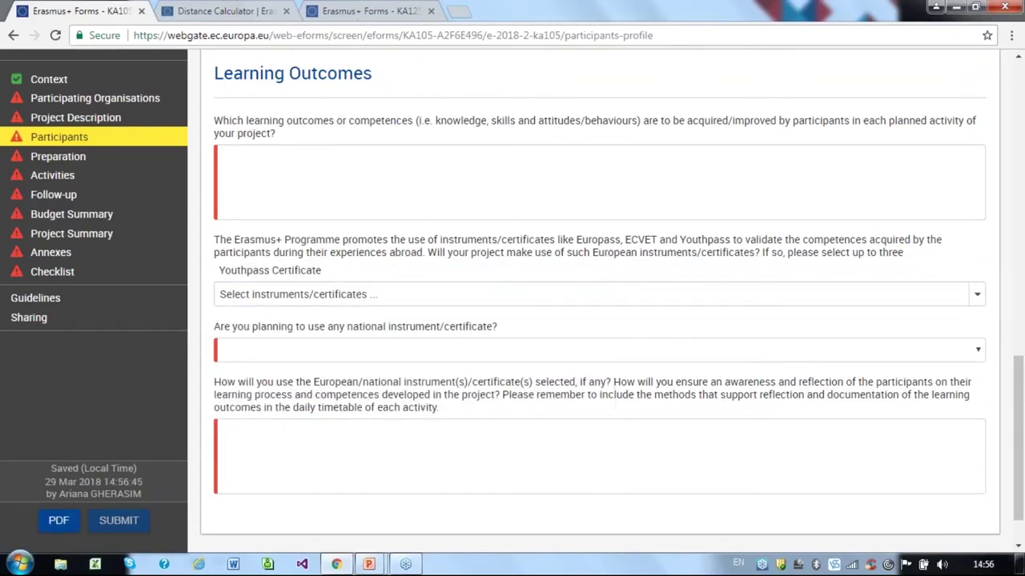
- Answer No on using a national certificate, then go to the Preparation section
left_click(491, 353)
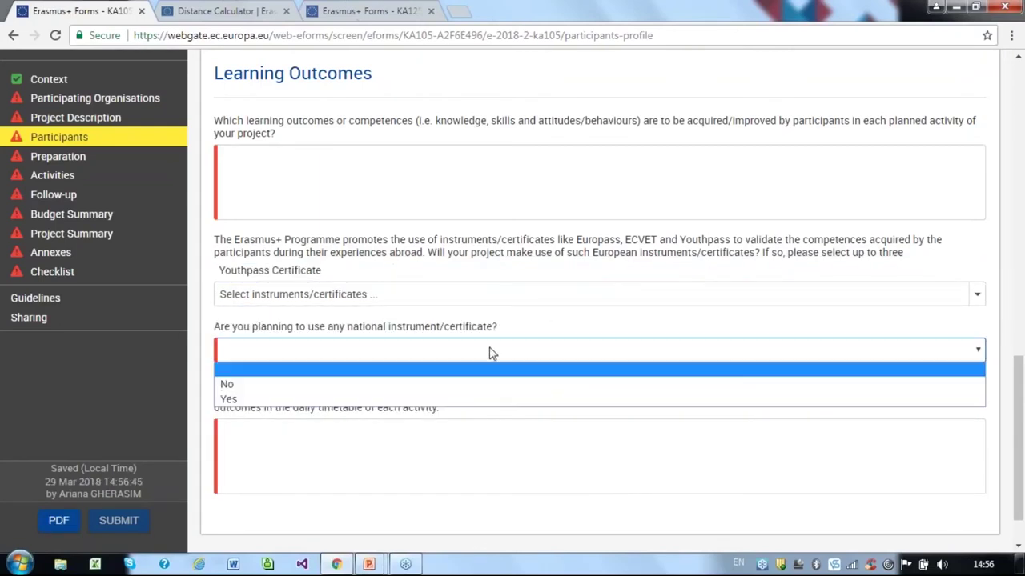
left_click(443, 395)
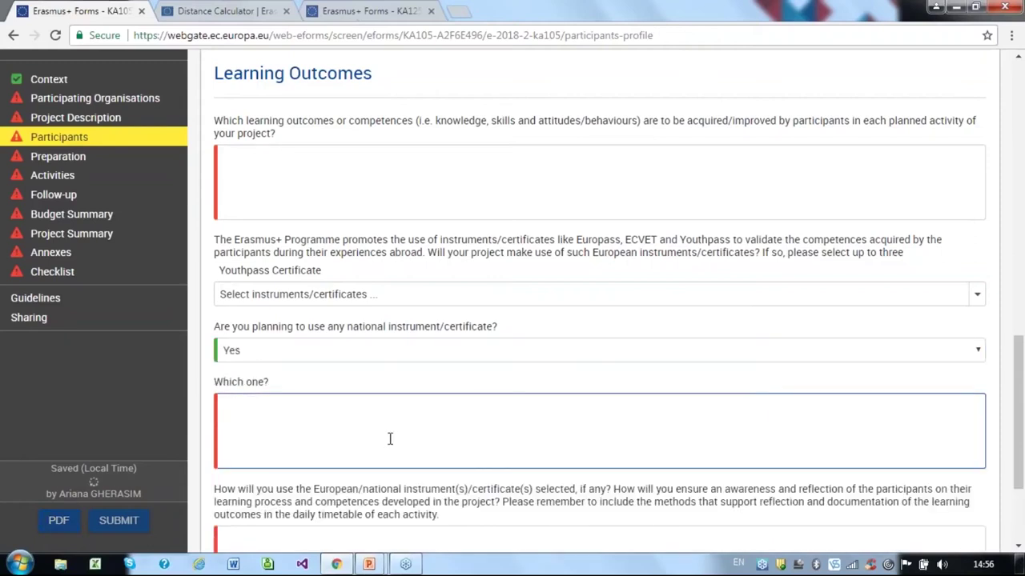
left_click(978, 350)
left_click(360, 386)
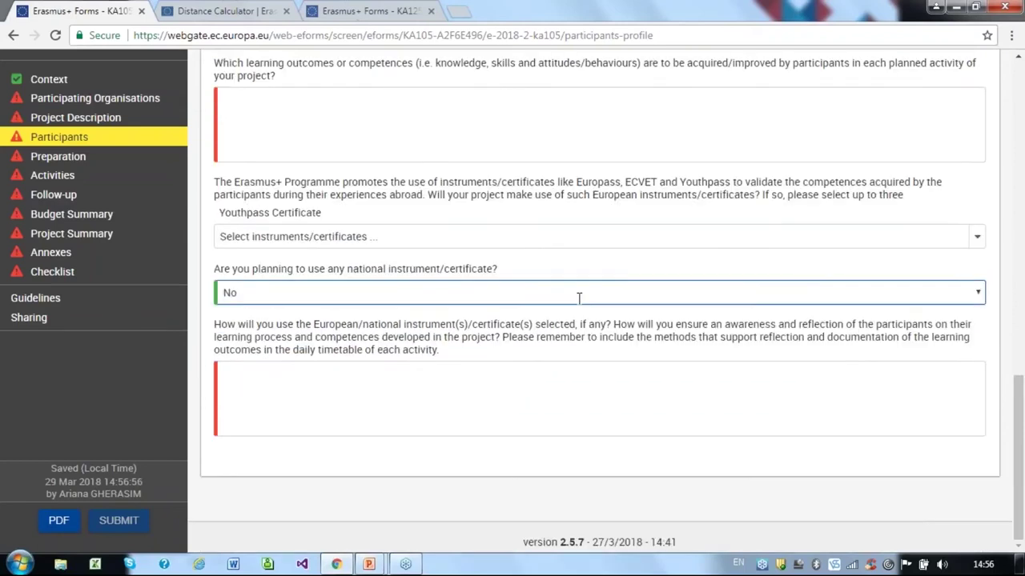
left_click(72, 160)
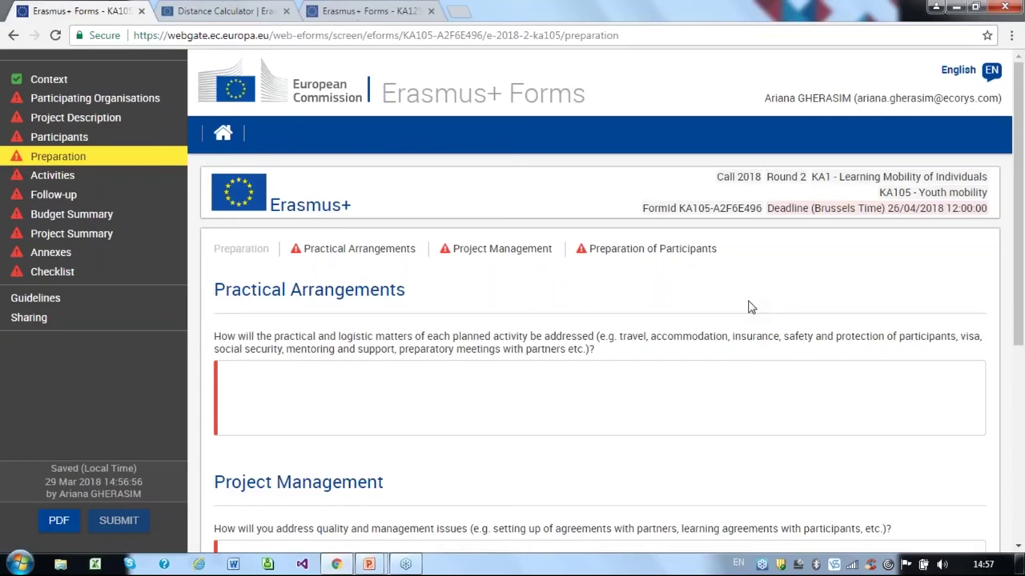
scroll(751, 307, "down", 3)
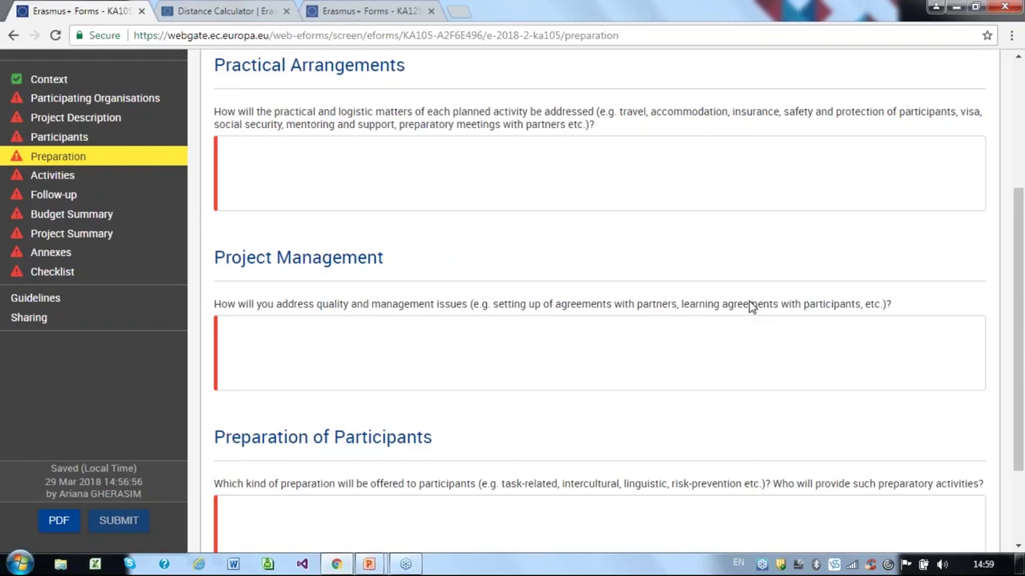
scroll(751, 306, "down", 2)
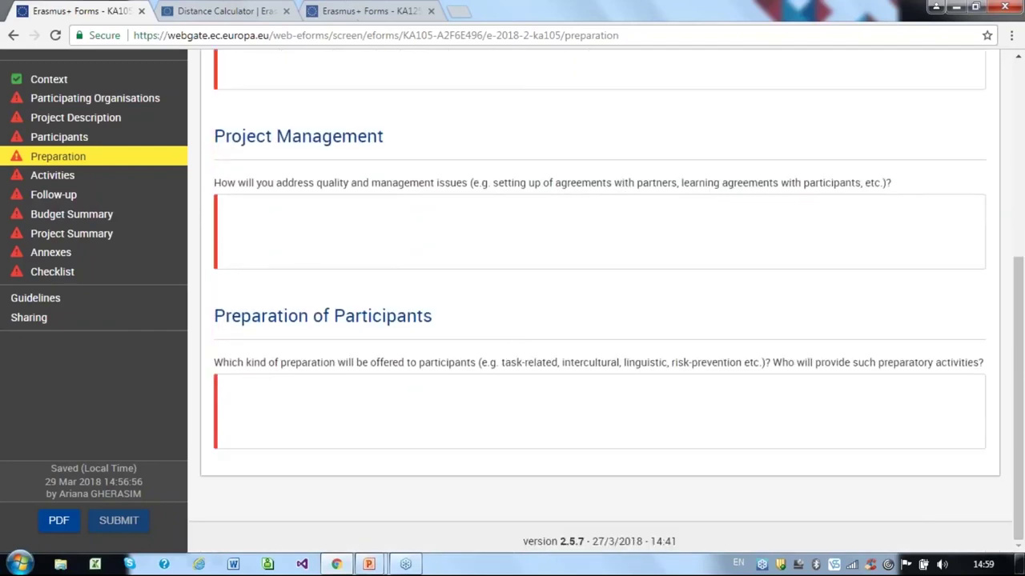